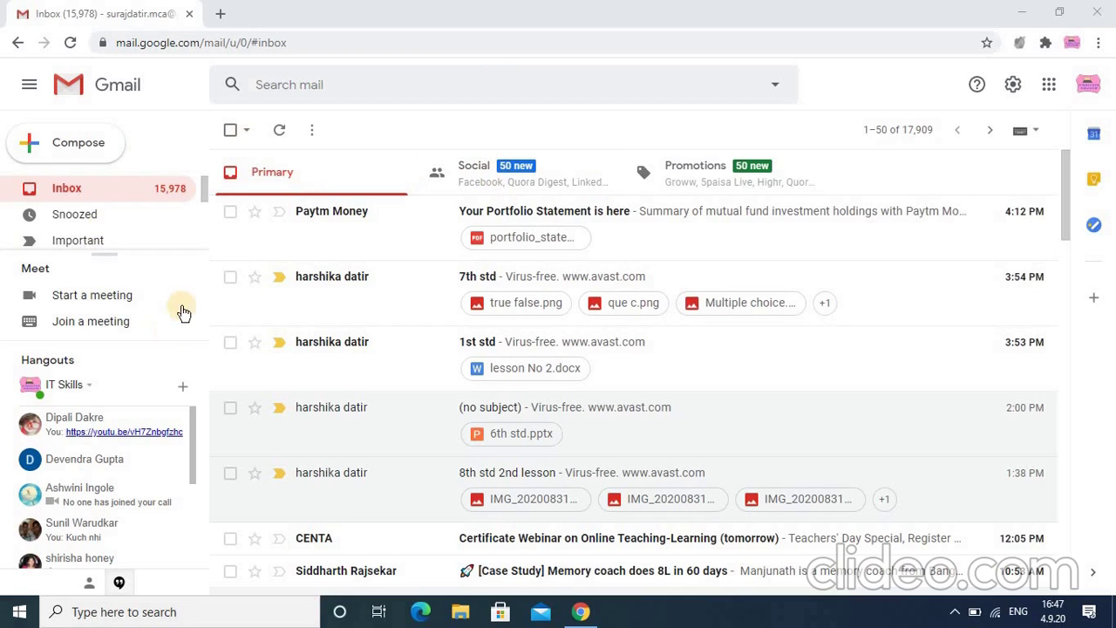
# Start a new Google Meet meeting from Gmail's sidebar Meet section.
pyautogui.click(86, 294)
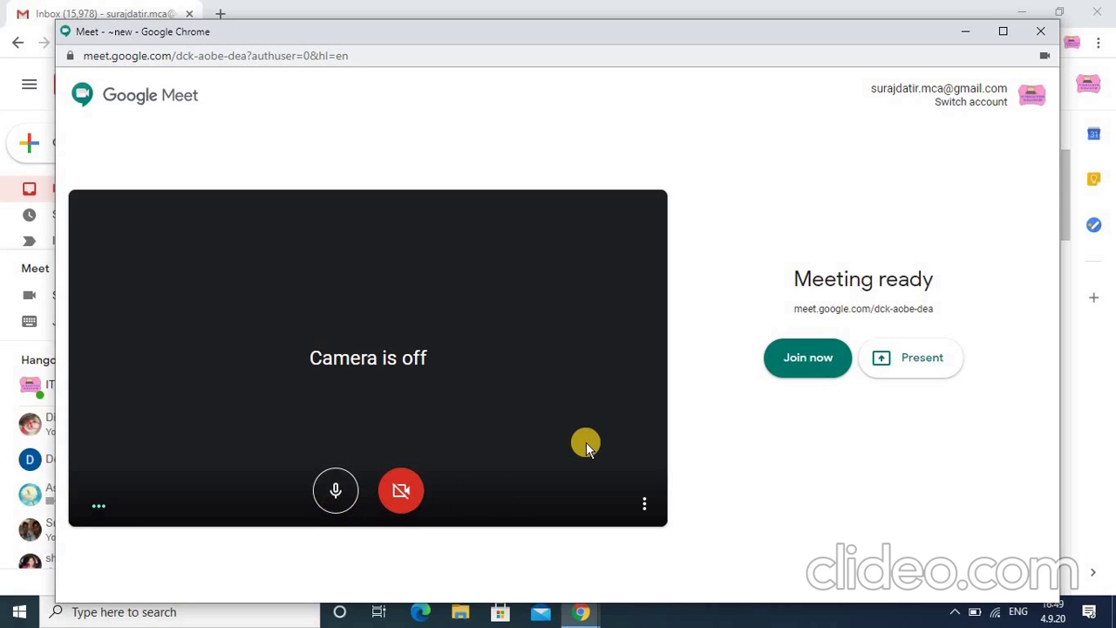
# Join the ready meeting with the camera off.
pyautogui.click(824, 360)
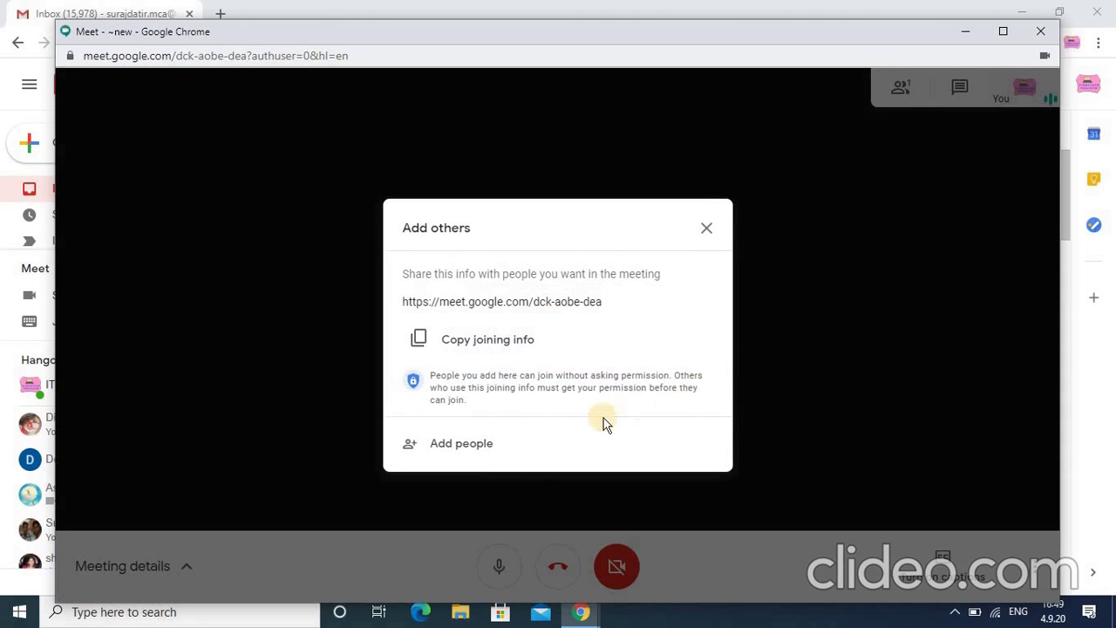
# Add the invitee's email address as a recipient and send the meeting invitation email.
pyautogui.click(480, 448)
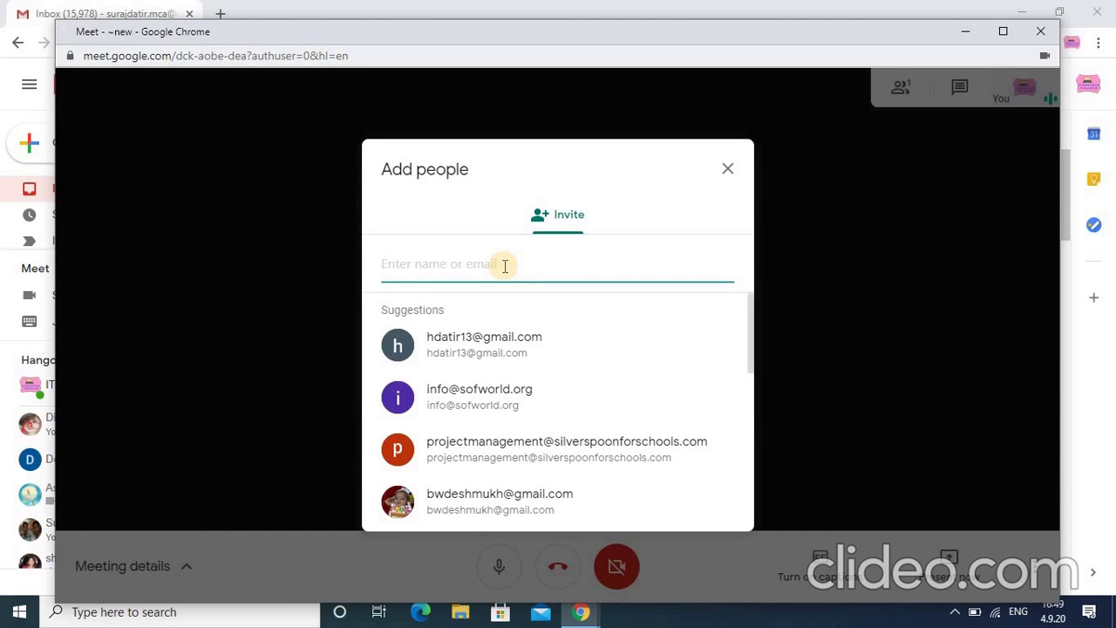
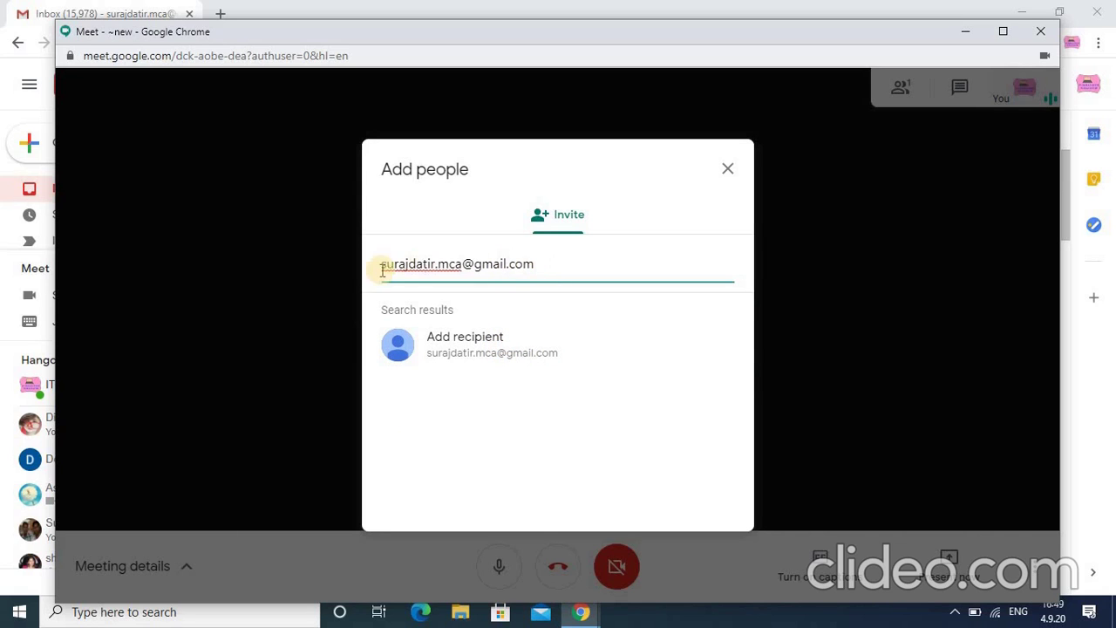
pyautogui.click(473, 344)
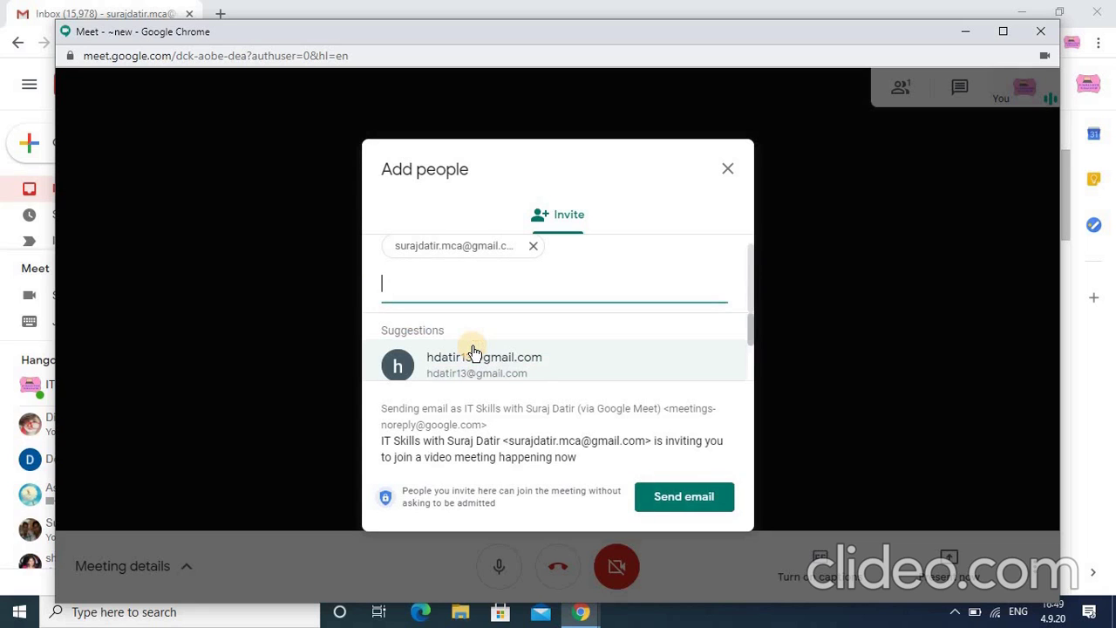
pyautogui.click(684, 499)
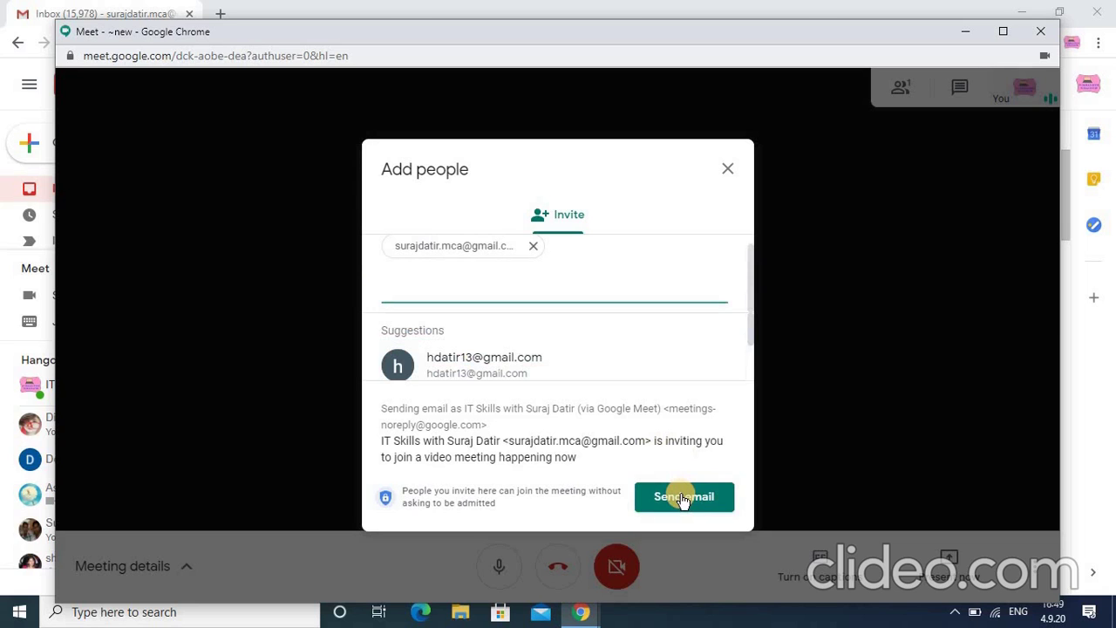
pyautogui.click(684, 499)
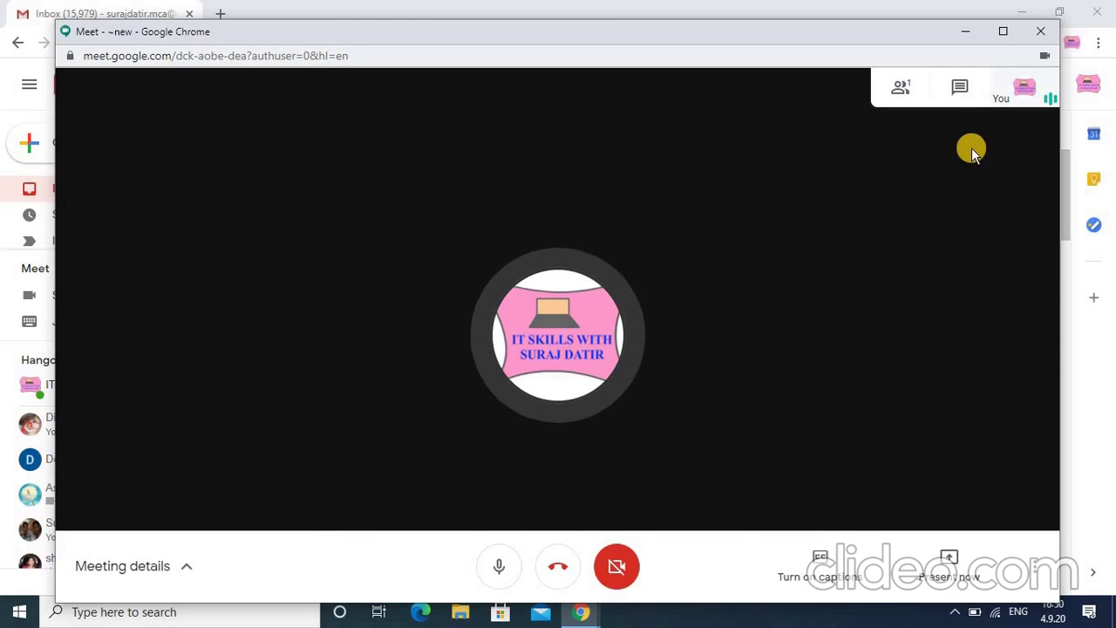
pyautogui.click(965, 35)
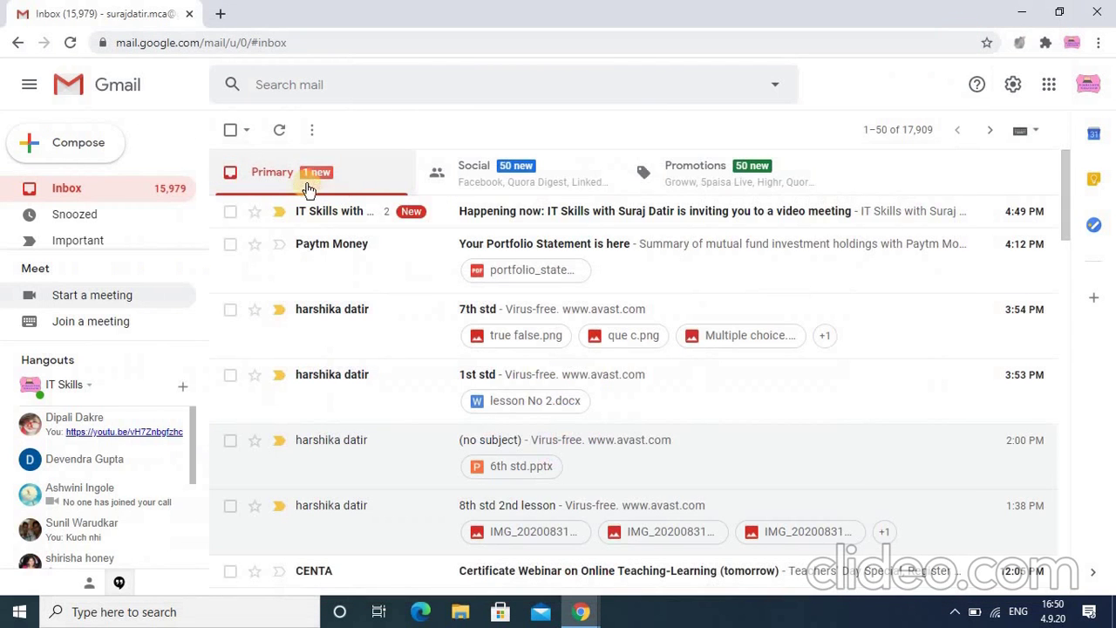
pyautogui.click(604, 215)
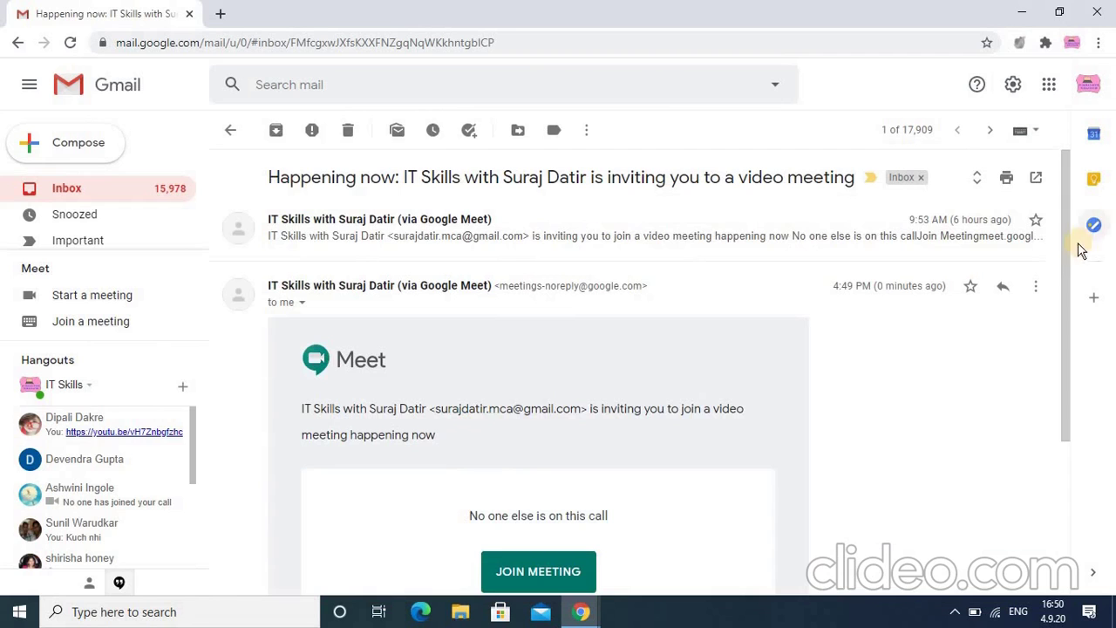
pyautogui.moveTo(1070, 261); pyautogui.dragTo(1065, 350)
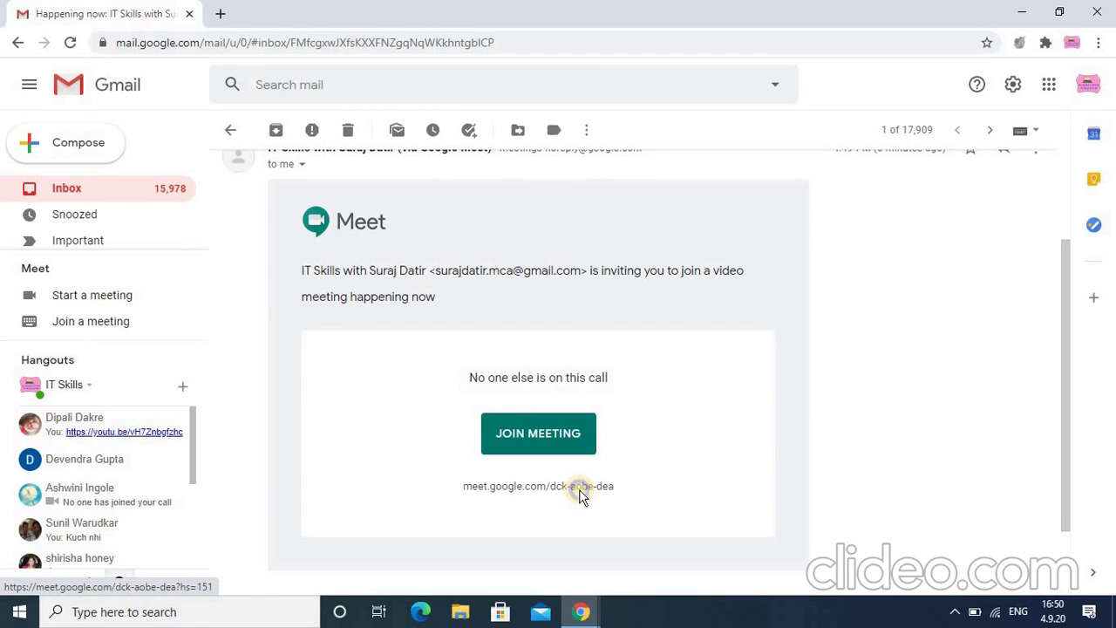
pyautogui.rightClick(580, 495)
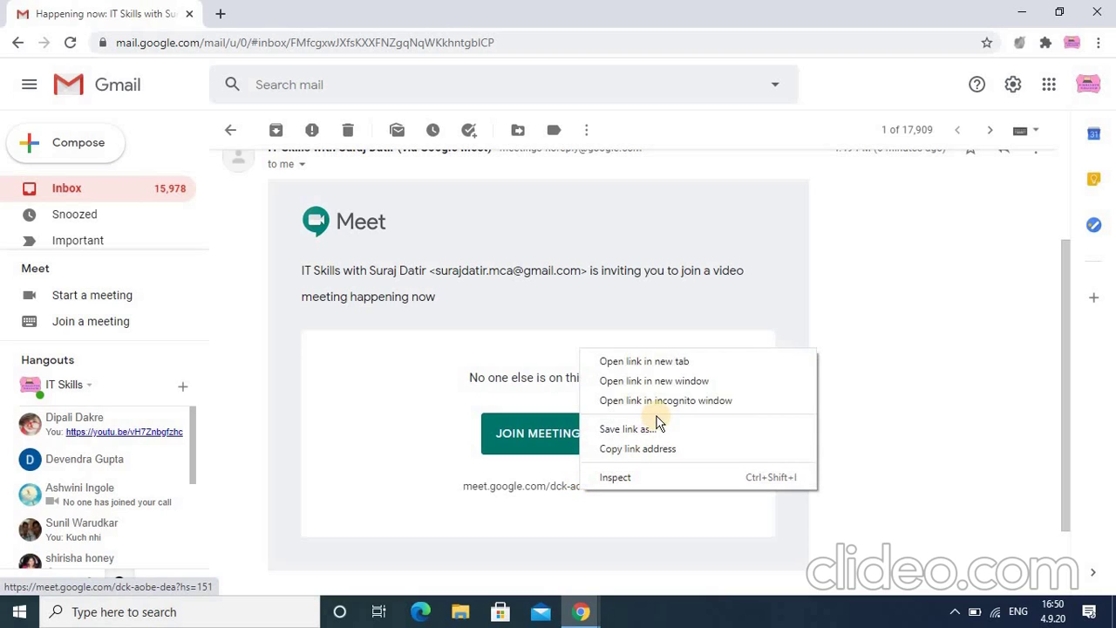
pyautogui.click(655, 459)
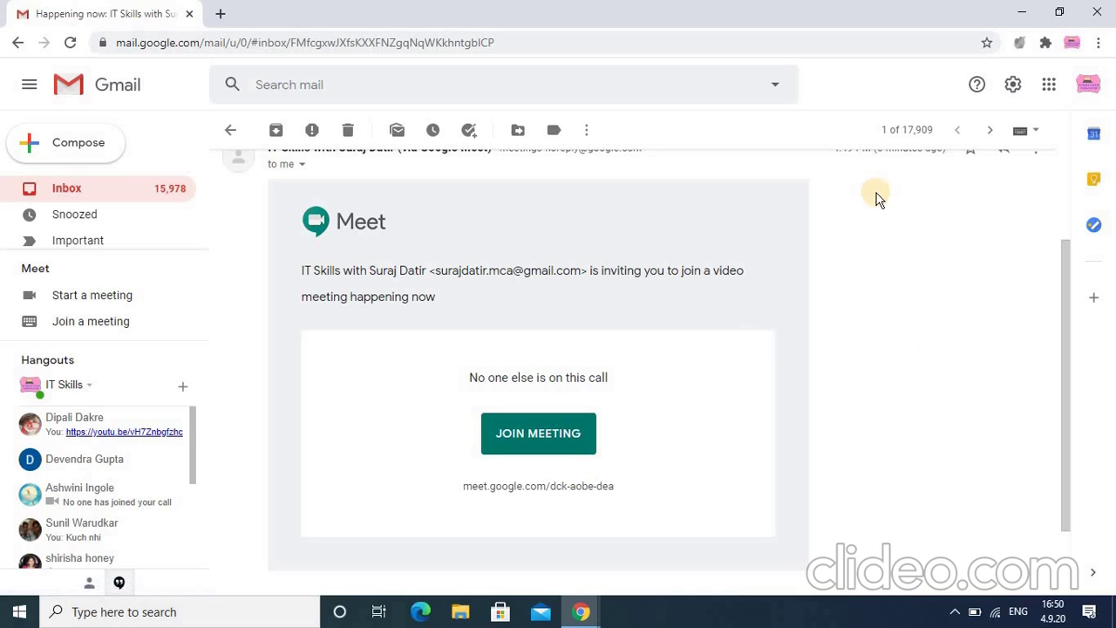
# Return to the Meet window and present your entire screen to the meeting.
pyautogui.click(598, 610)
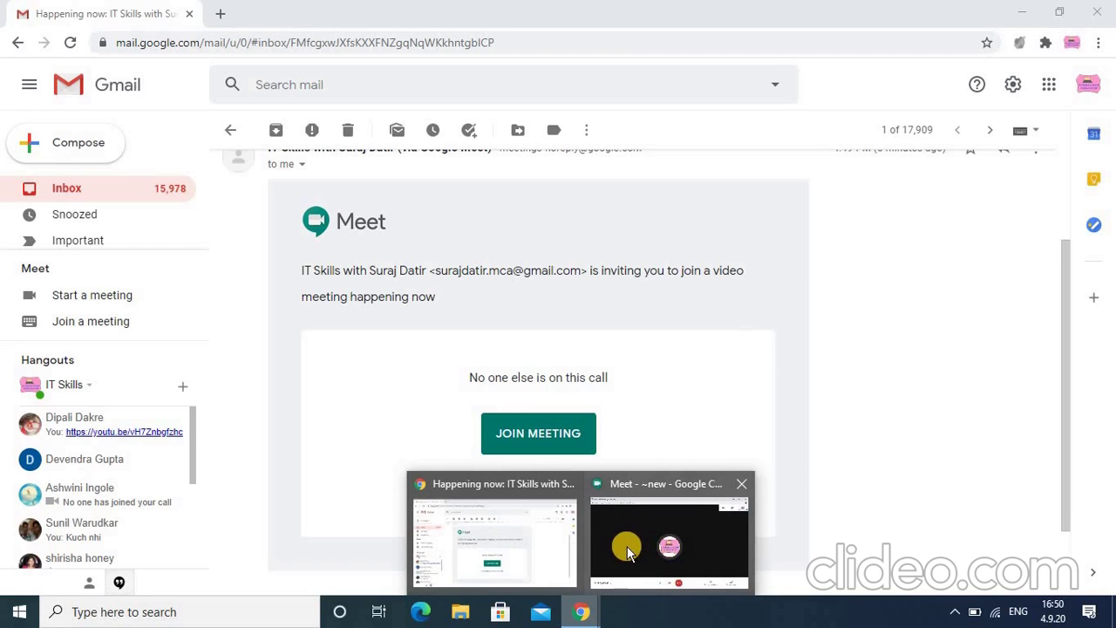
pyautogui.click(626, 547)
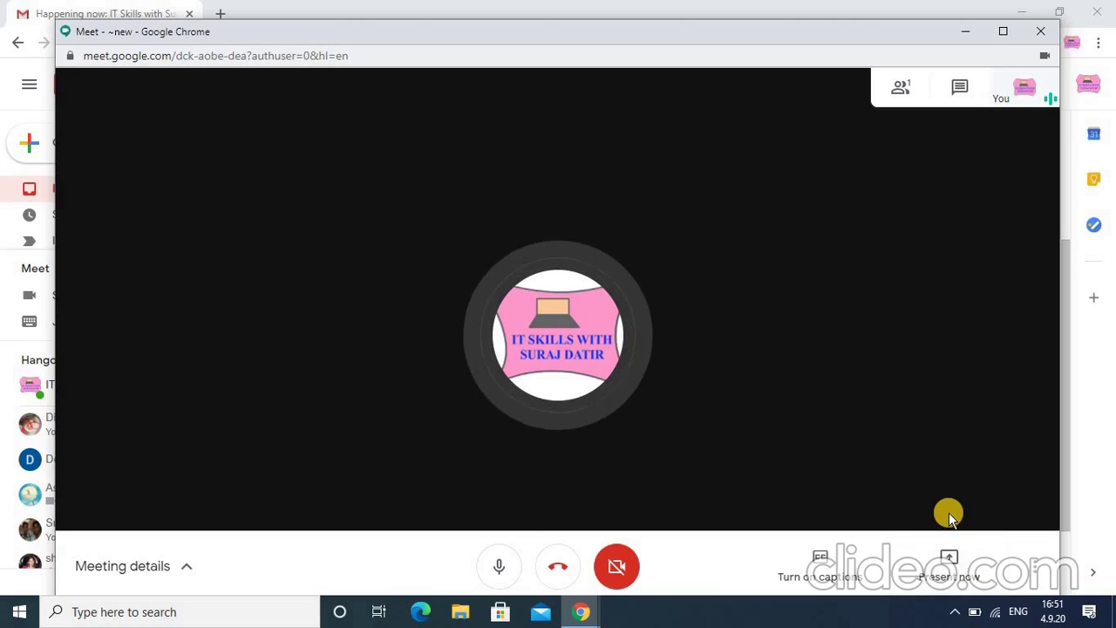
pyautogui.click(941, 577)
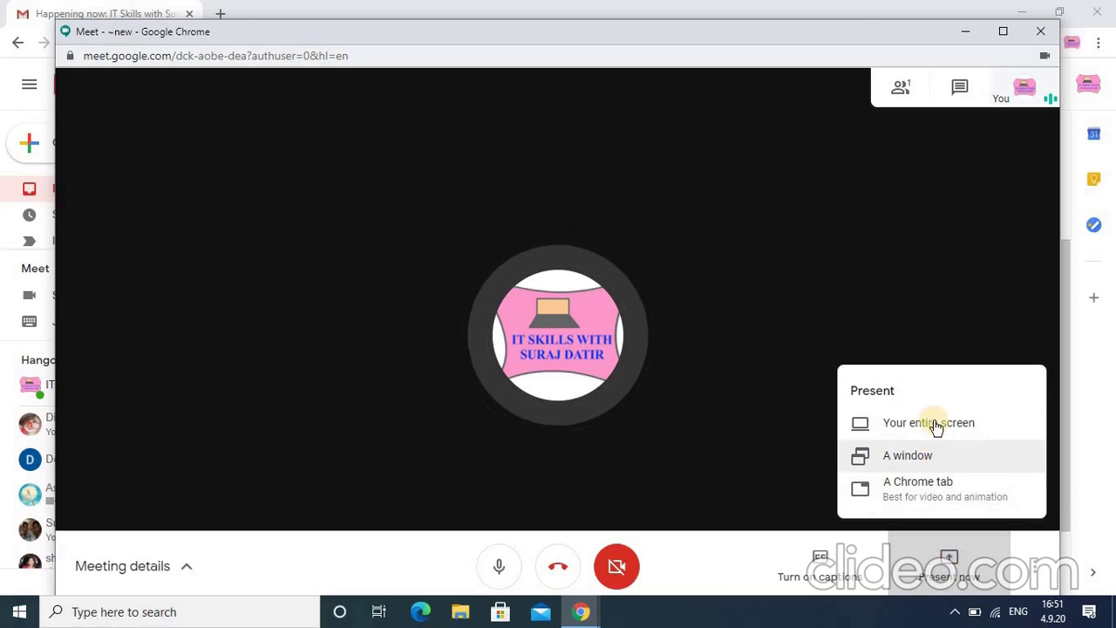
pyautogui.click(933, 422)
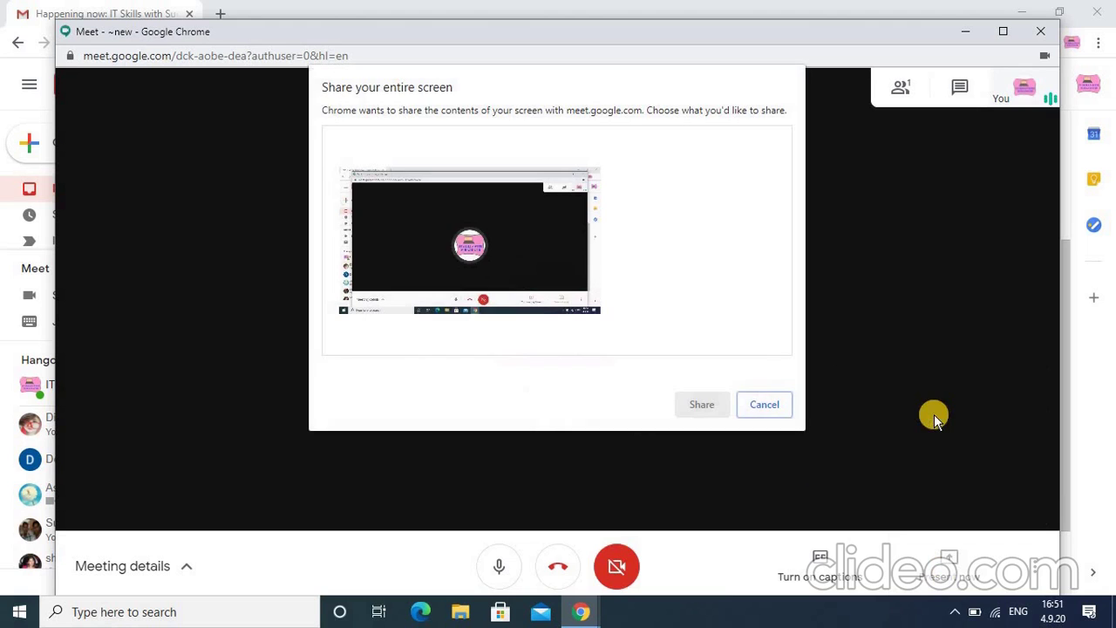
pyautogui.click(504, 225)
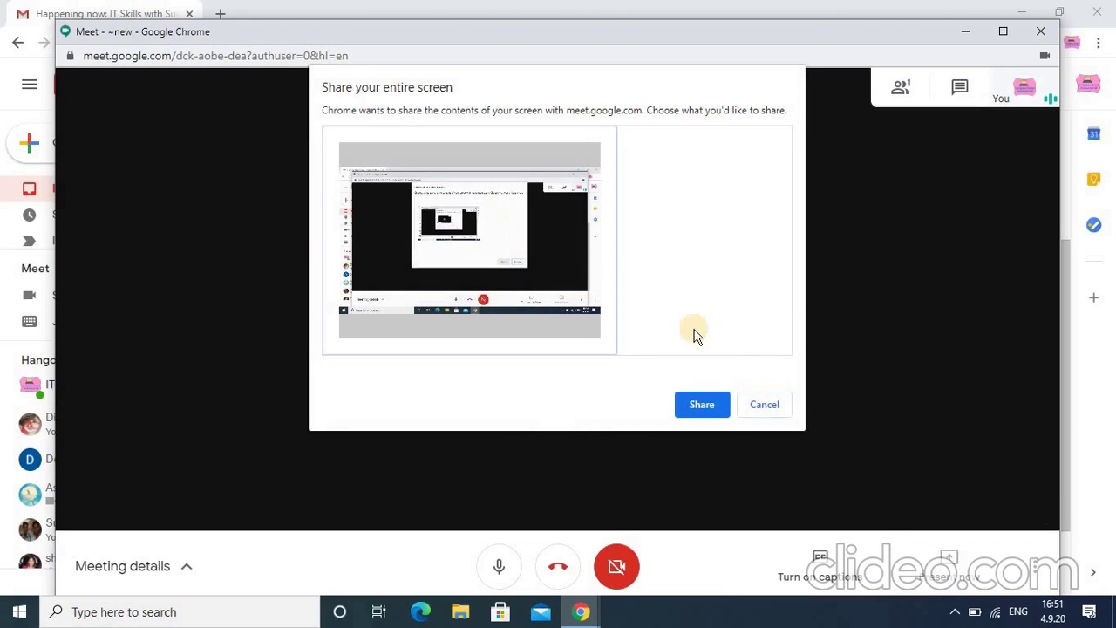
pyautogui.click(706, 404)
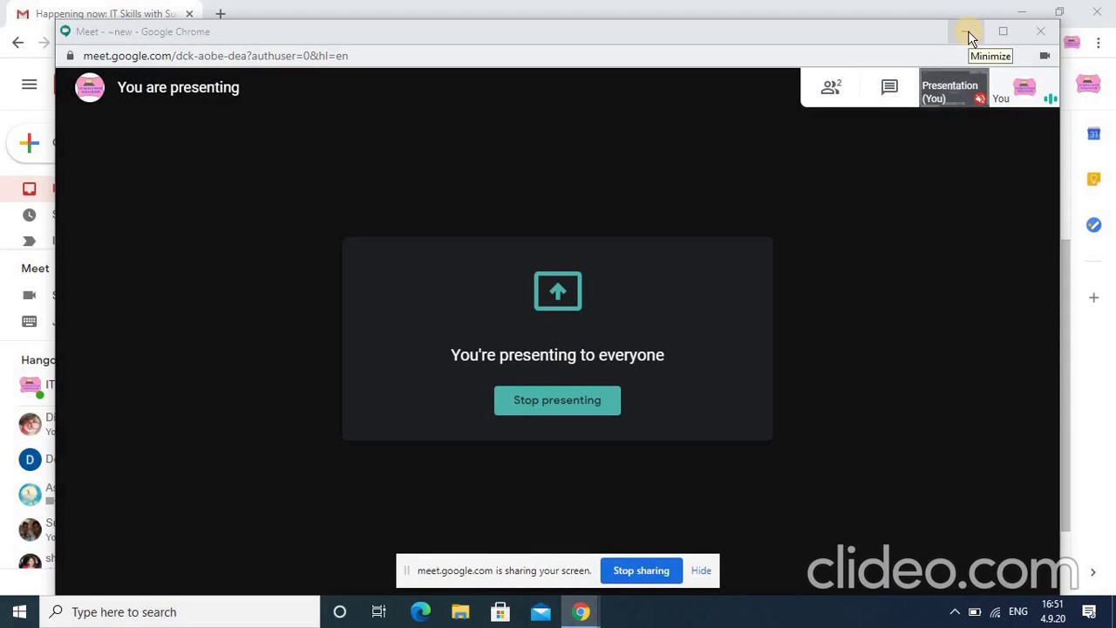
# Minimize the meeting and mail windows, stop sharing, and bring the Meet window forward.
pyautogui.click(968, 33)
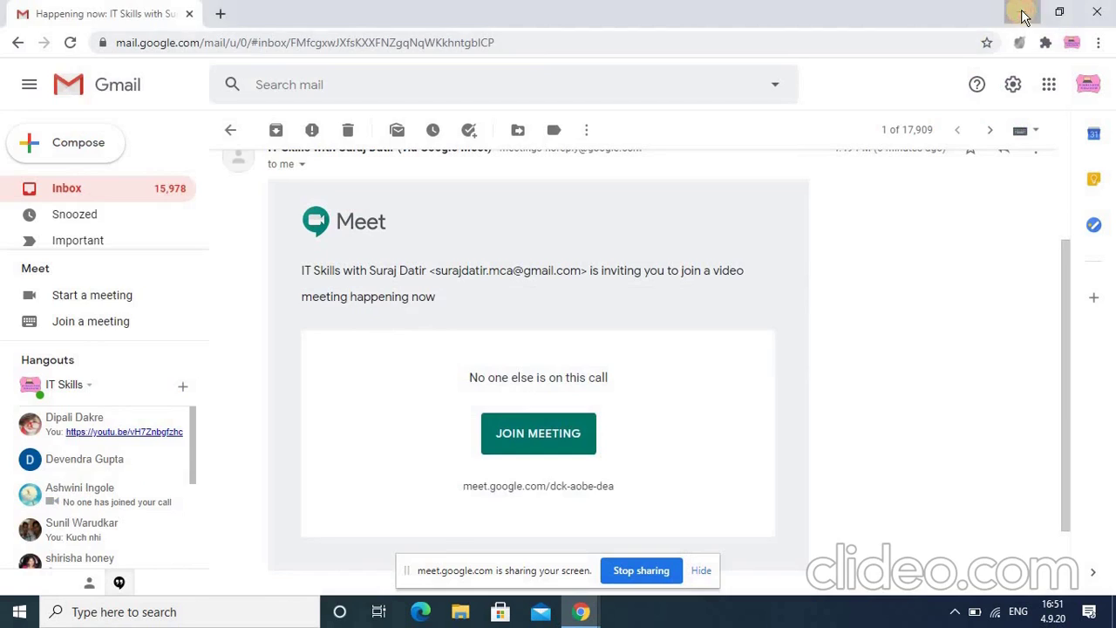
pyautogui.click(1024, 17)
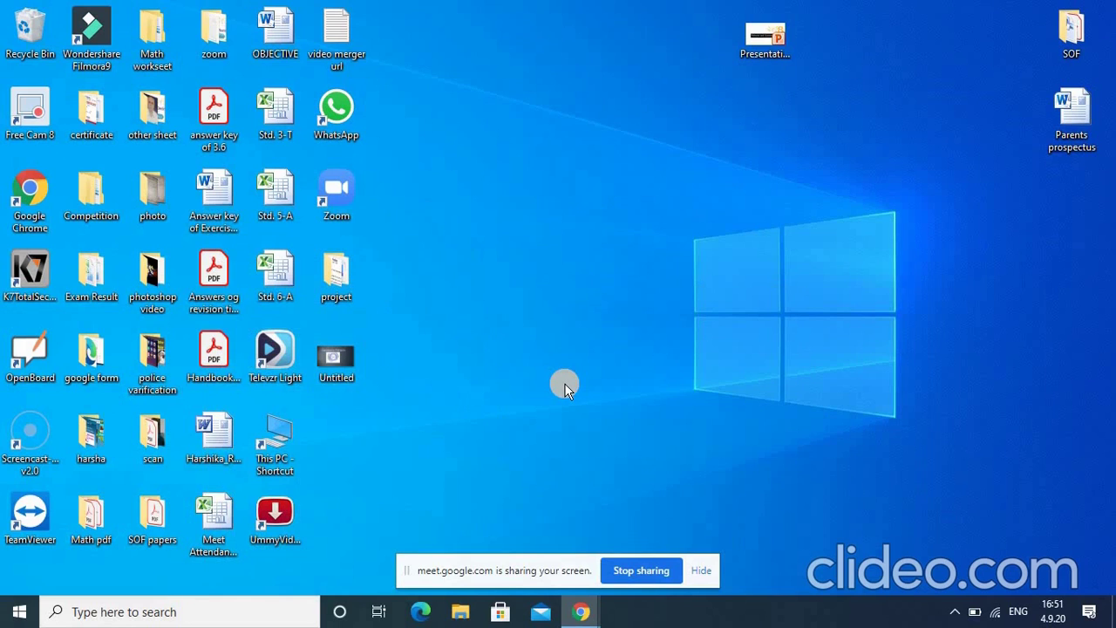
pyautogui.click(638, 571)
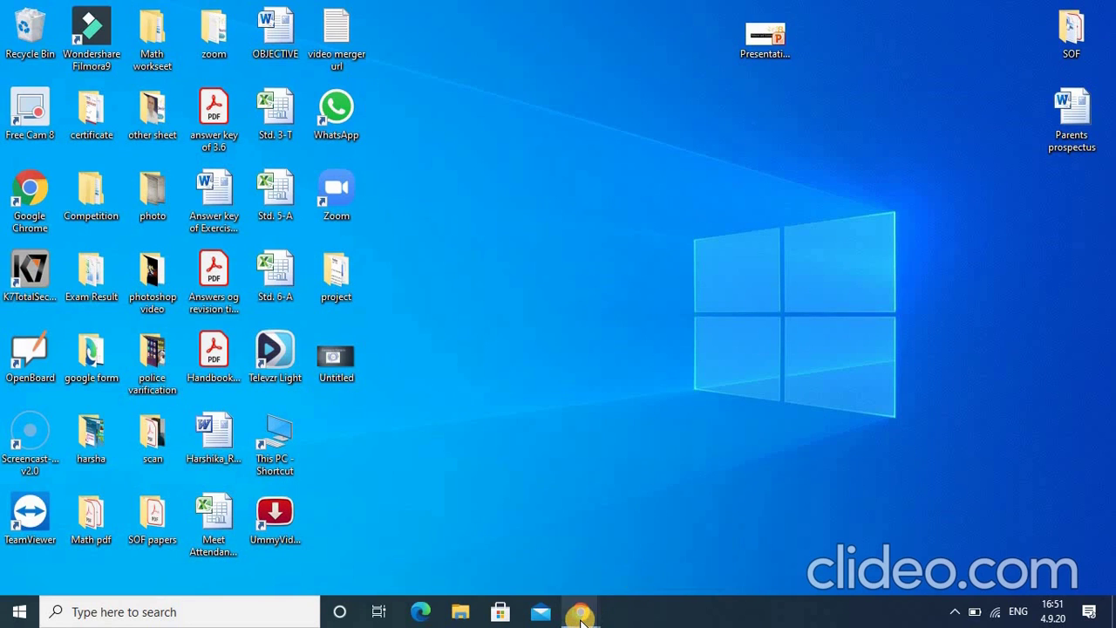
pyautogui.moveTo(582, 615)
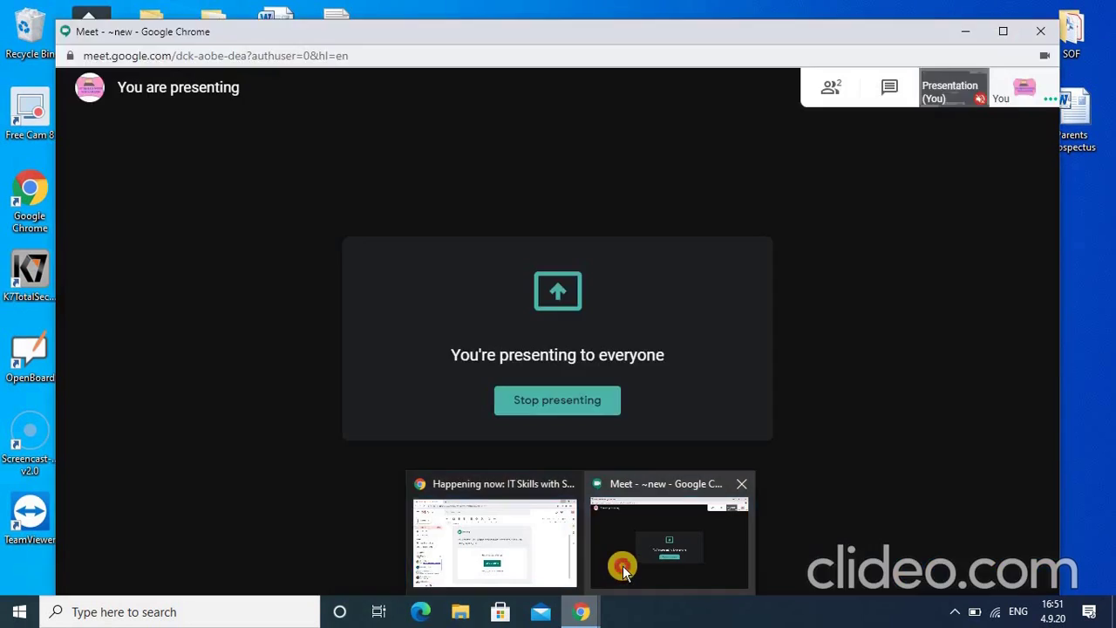
pyautogui.click(622, 571)
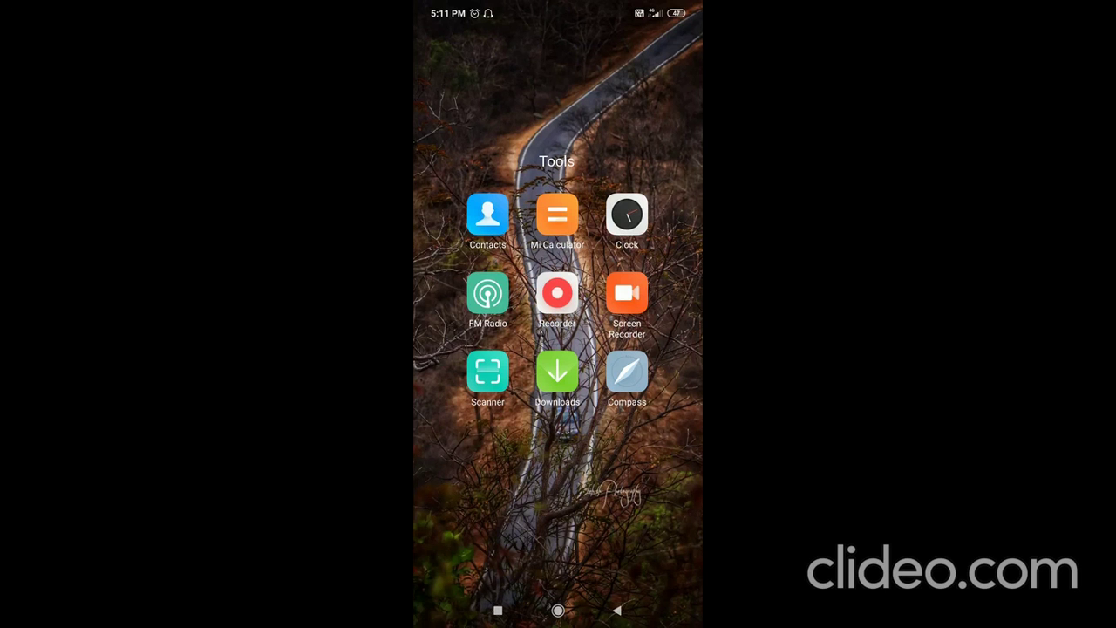
# Close the Tools folder, launch Meet from the app pages, and start a new meeting.
pyautogui.press('Escape')
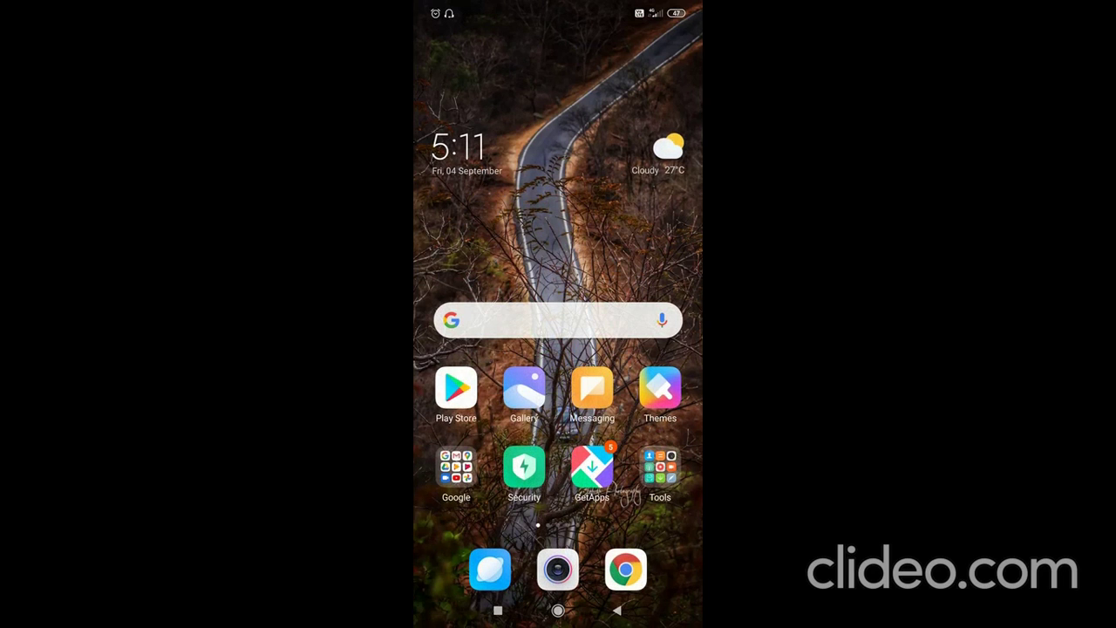
pyautogui.moveTo(645, 349); pyautogui.dragTo(453, 348)
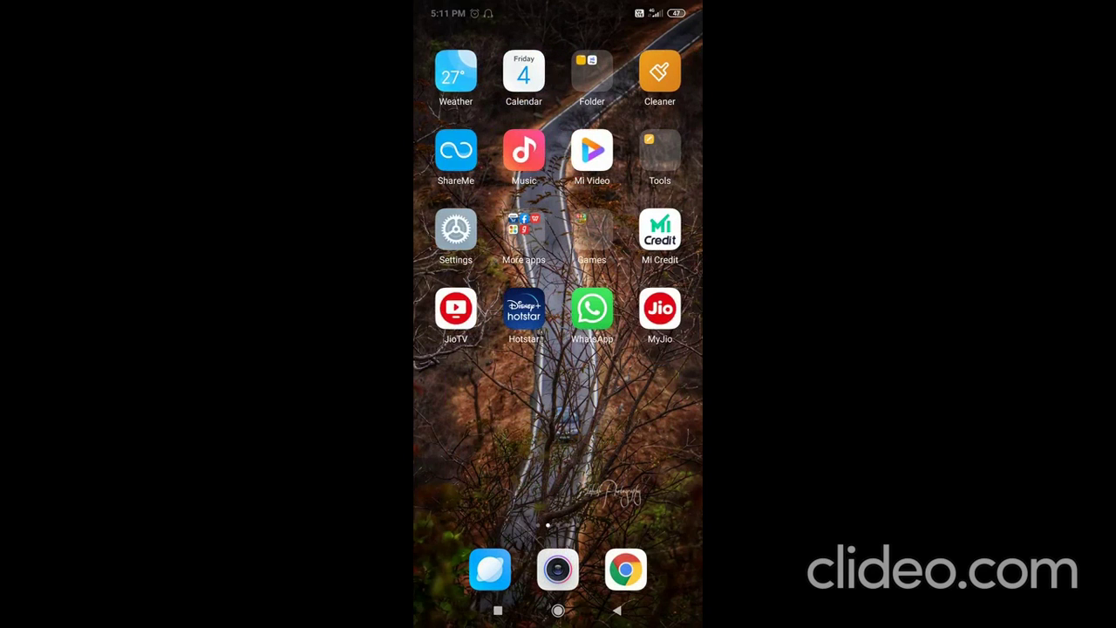
pyautogui.moveTo(645, 349); pyautogui.dragTo(453, 349)
pyautogui.moveTo(645, 348); pyautogui.dragTo(453, 348)
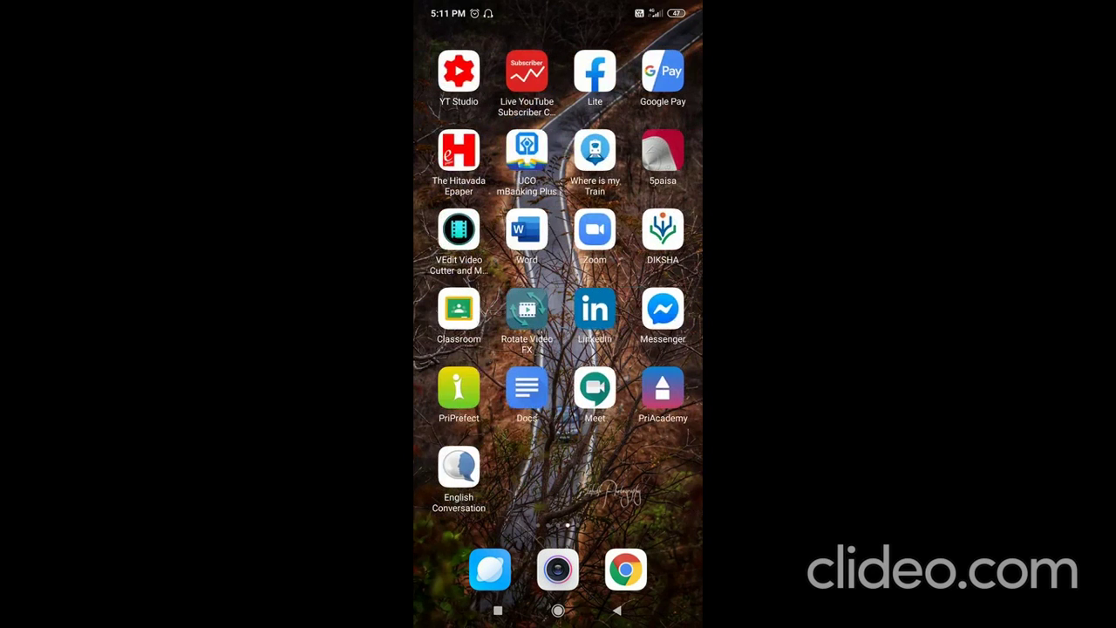
pyautogui.click(591, 390)
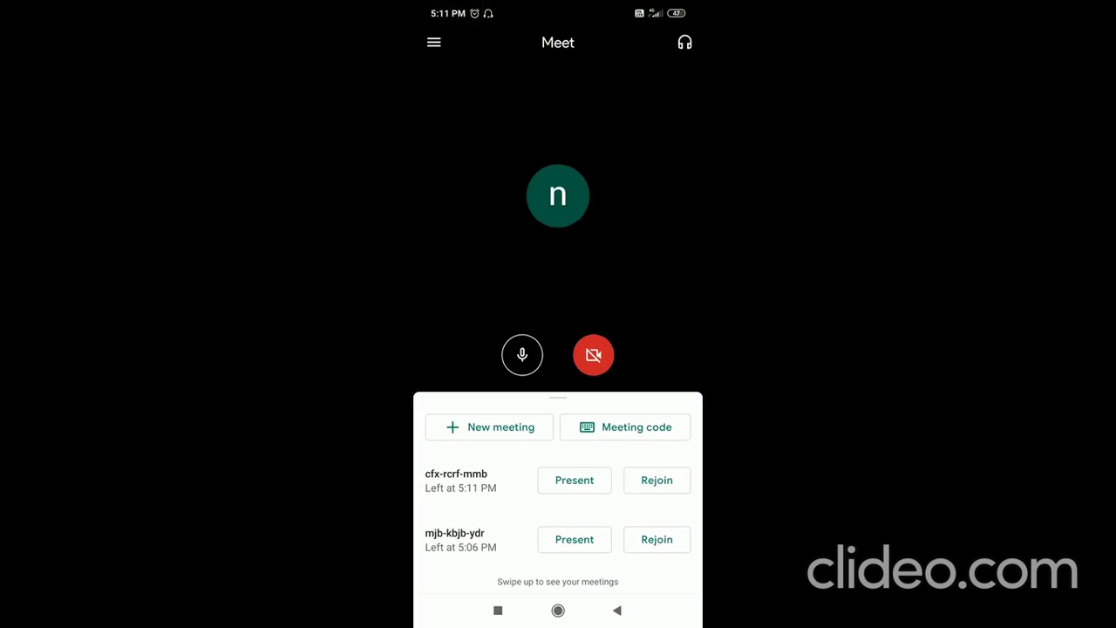
pyautogui.click(489, 426)
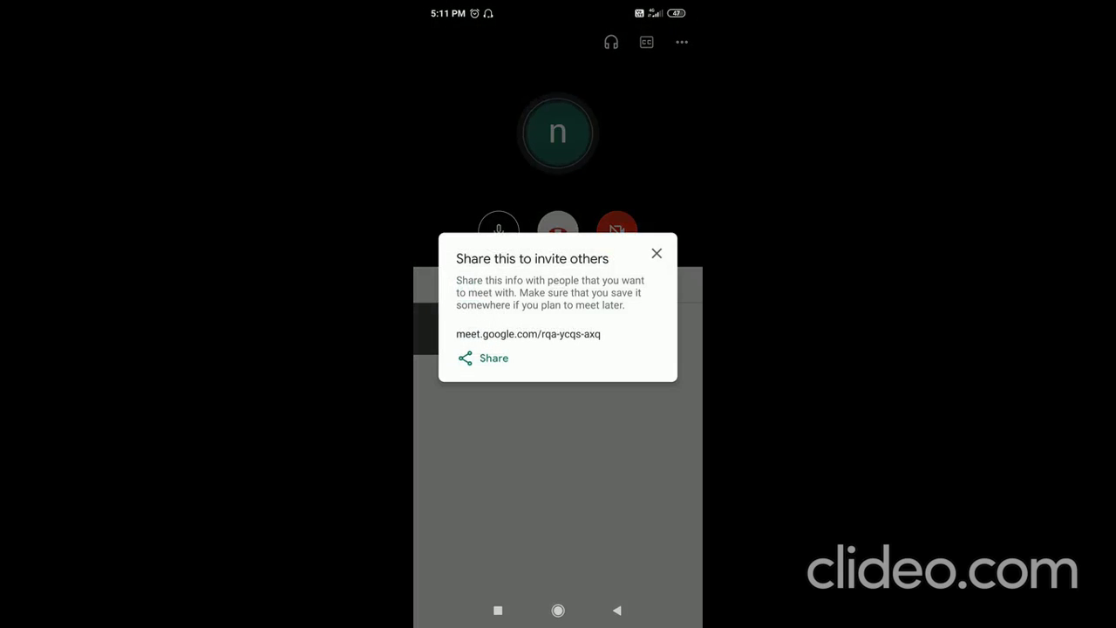
# Share the meet.google.com/rqa-ycqs-axq link to a WhatsApp contact, then go Home.
pyautogui.click(482, 358)
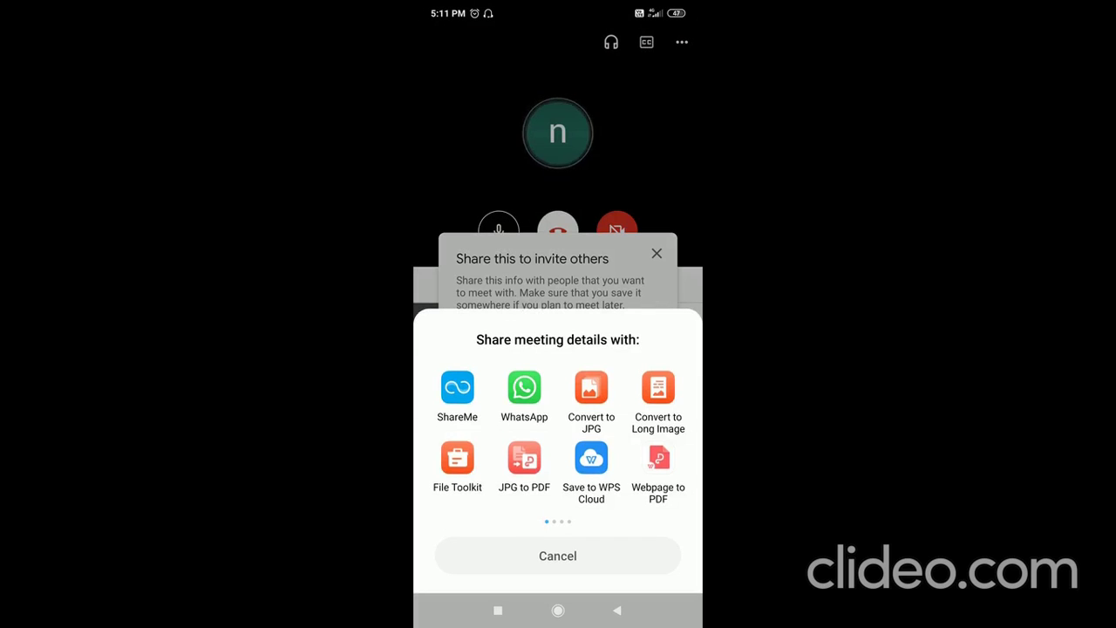
pyautogui.click(524, 387)
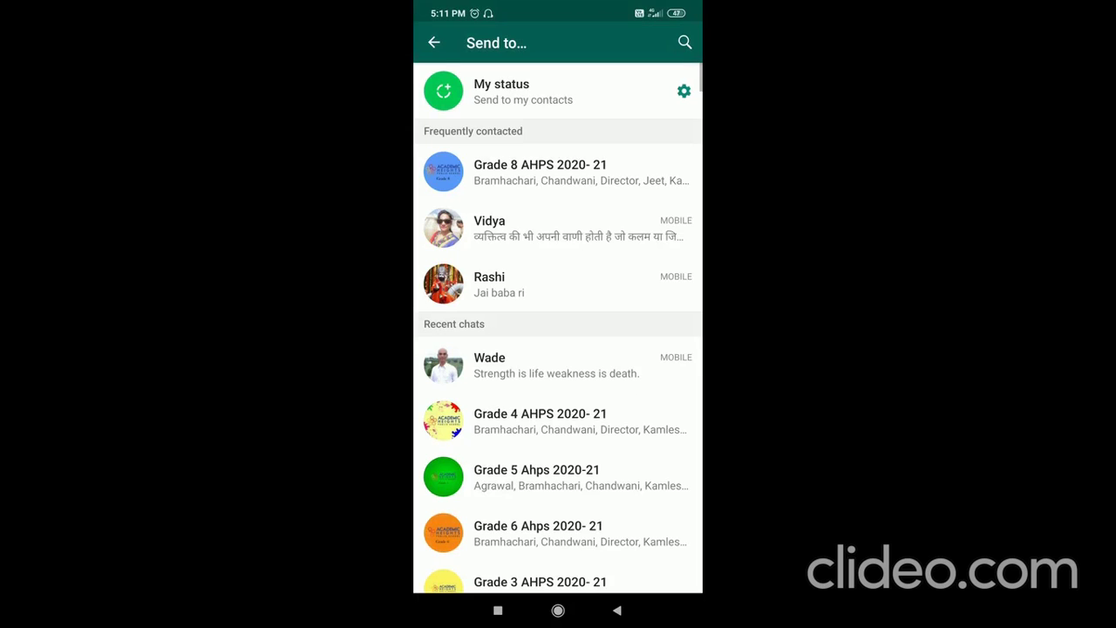
pyautogui.scroll(-3, 558, 348)
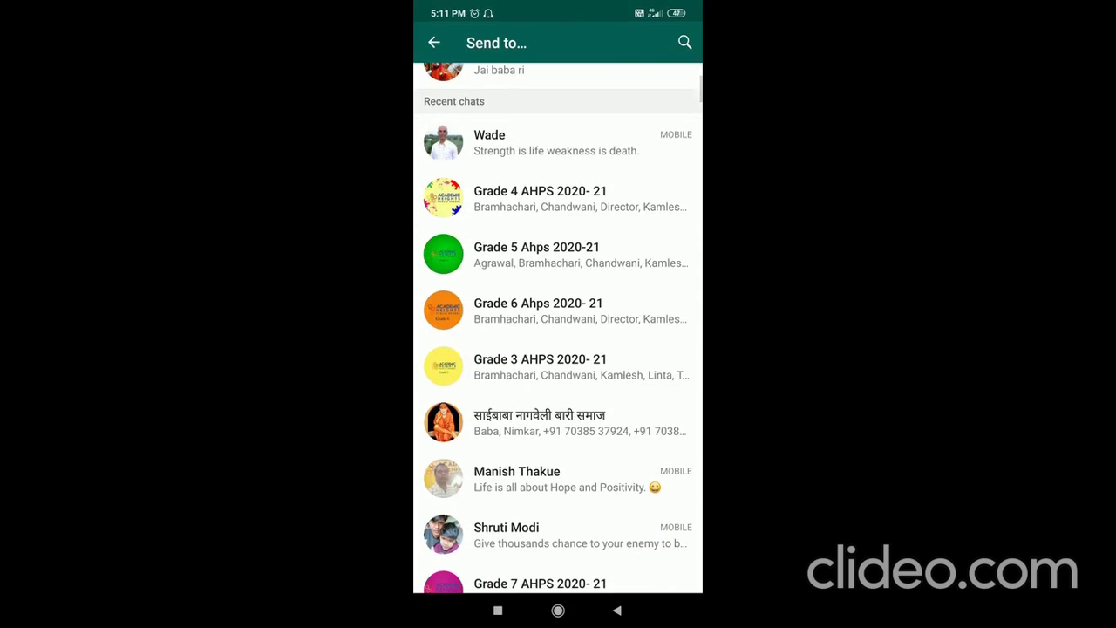
pyautogui.click(523, 142)
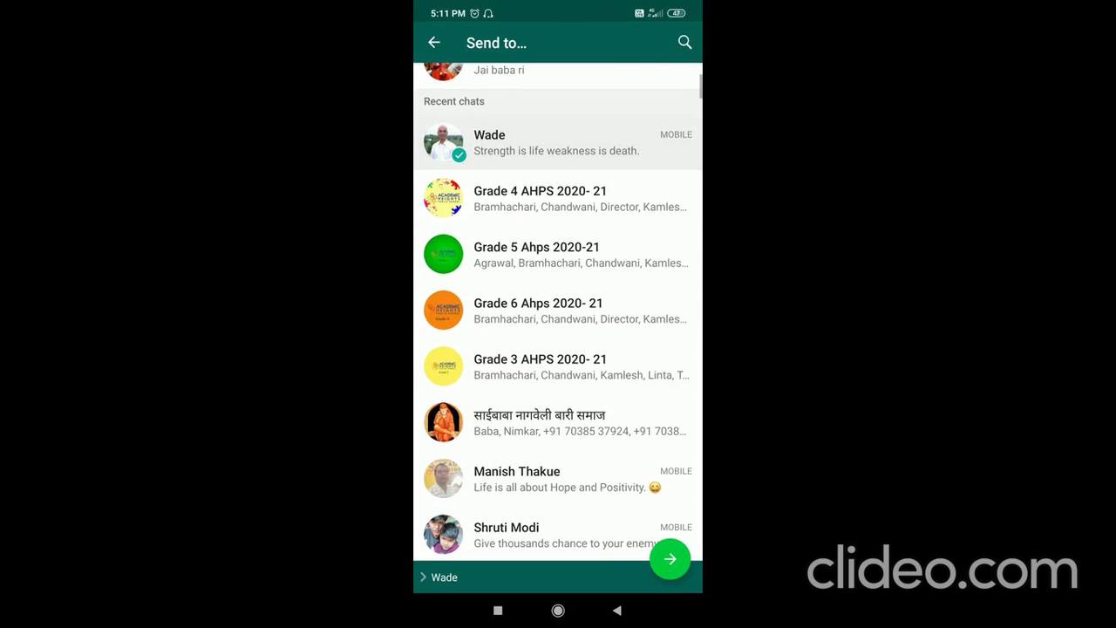
pyautogui.click(670, 559)
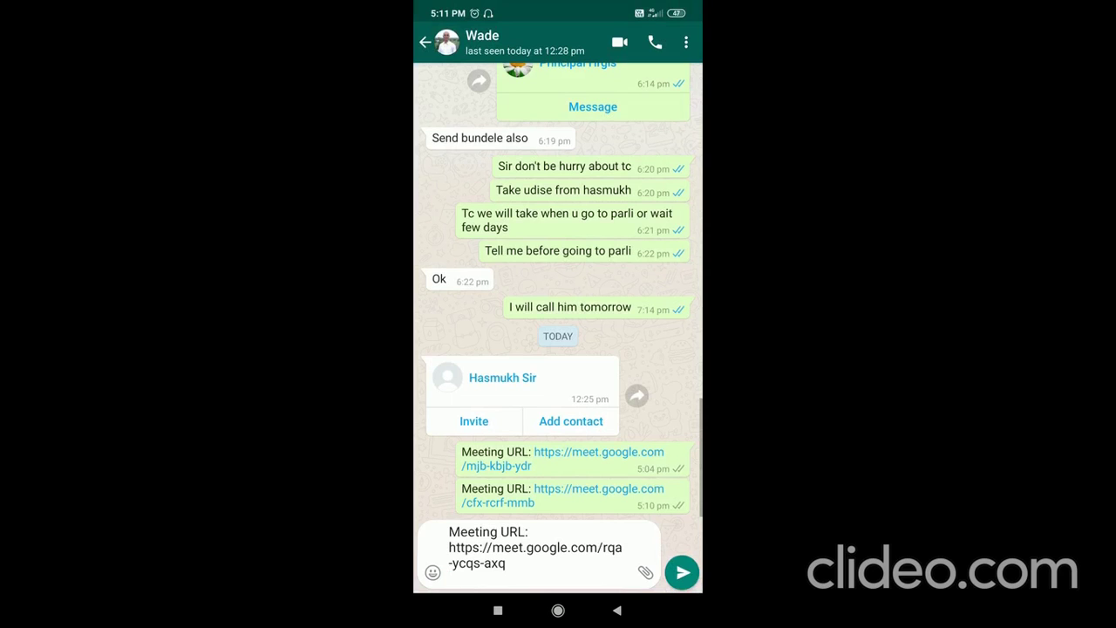
pyautogui.click(682, 572)
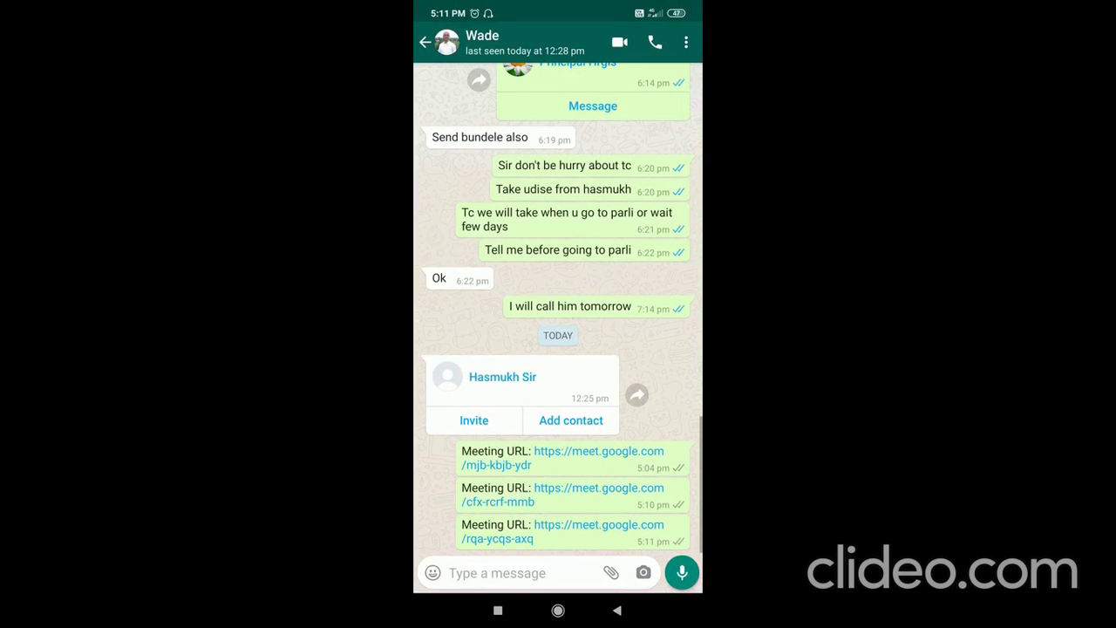
pyautogui.click(558, 611)
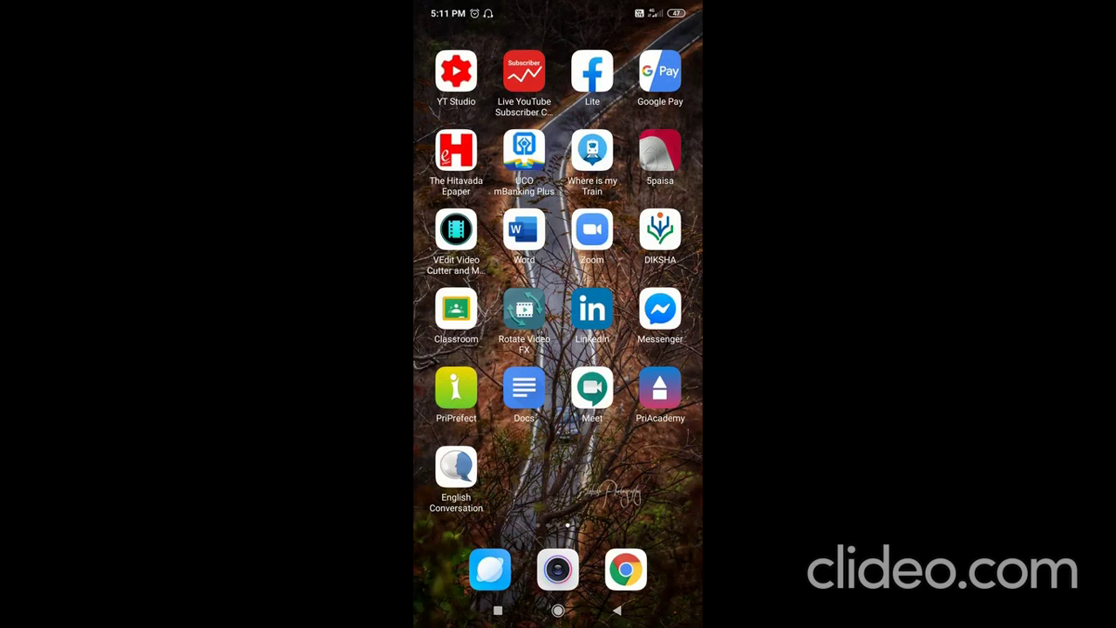
# Reopen Meet, dismiss the 'Share this to invite others' message, and show the call controls.
pyautogui.click(592, 390)
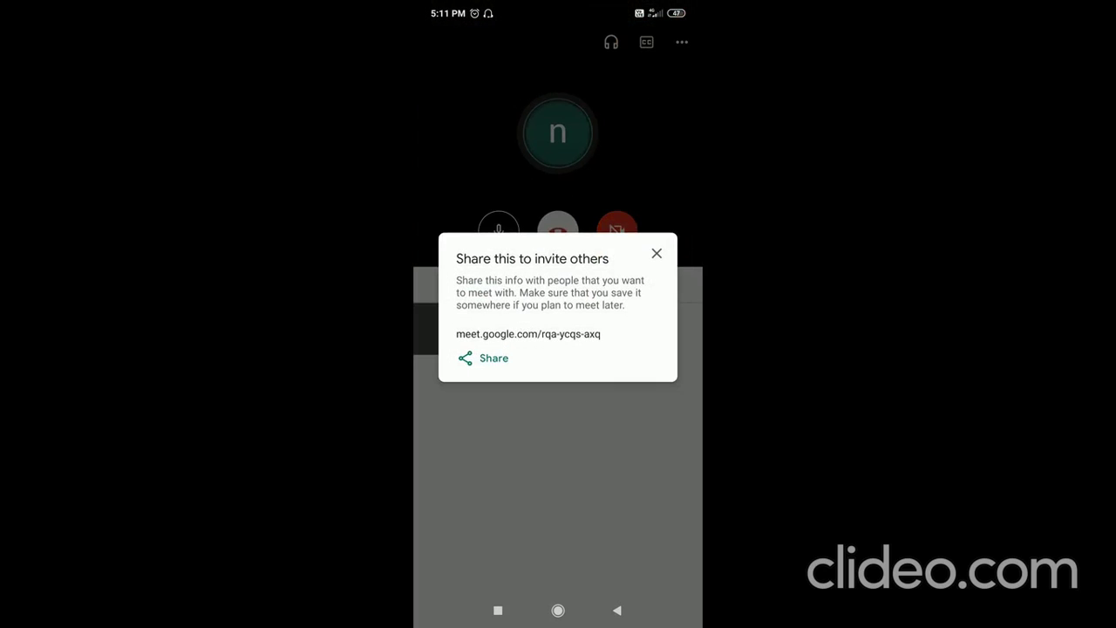
pyautogui.click(657, 254)
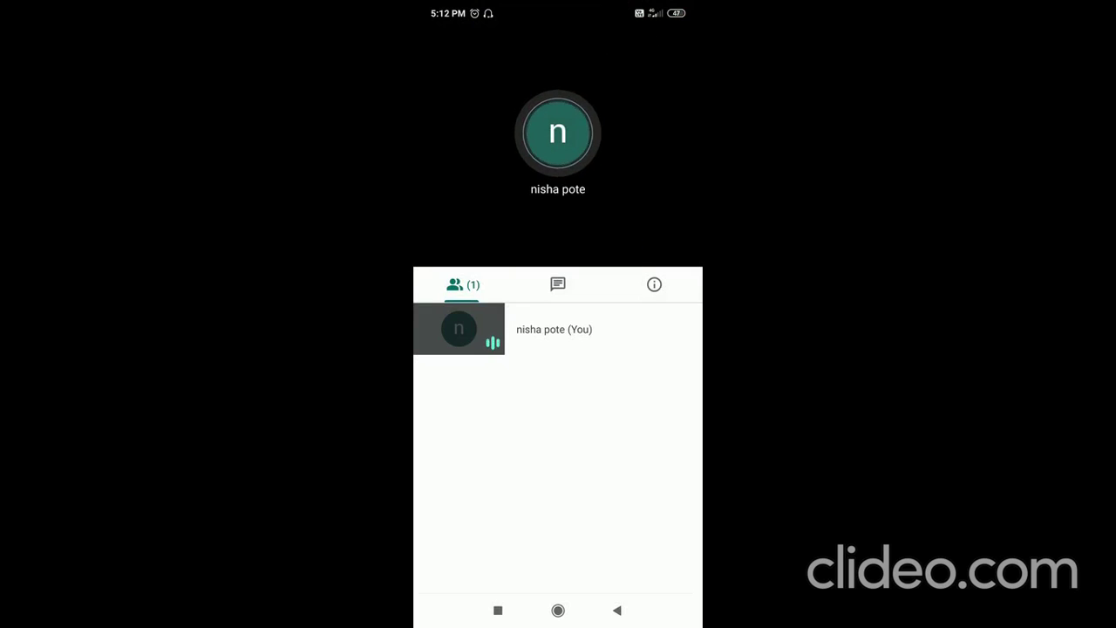
pyautogui.click(558, 148)
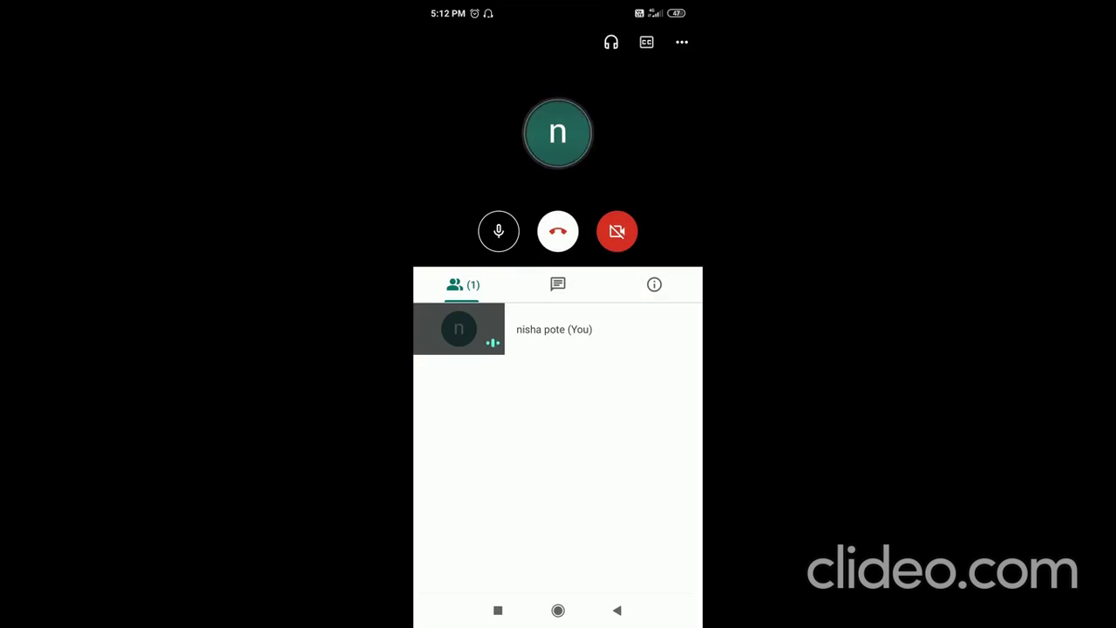
pyautogui.click(558, 148)
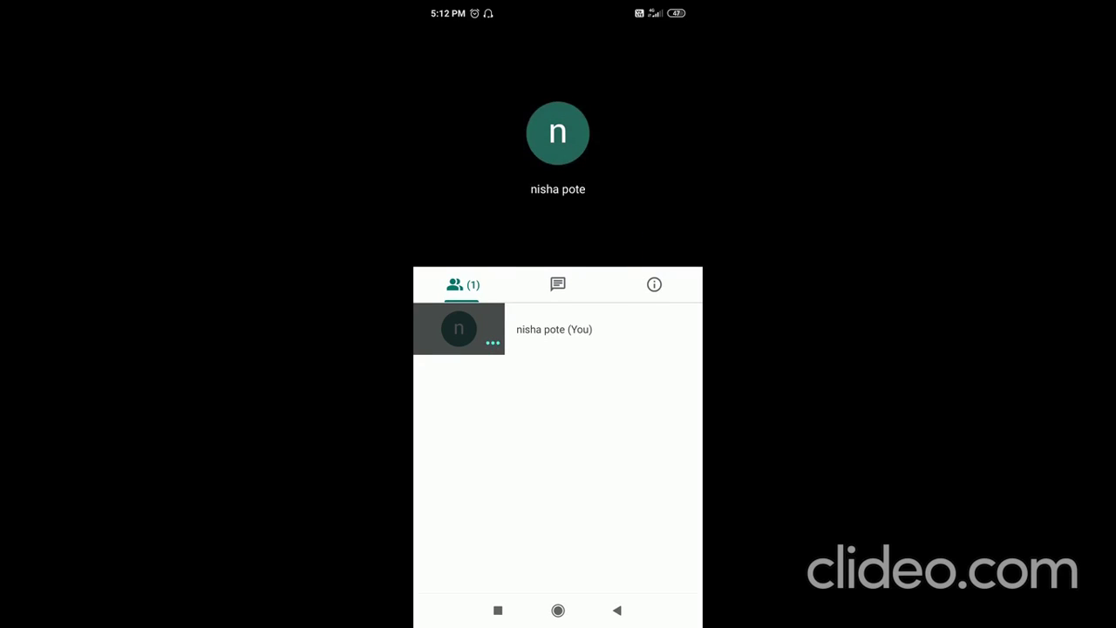
pyautogui.click(558, 148)
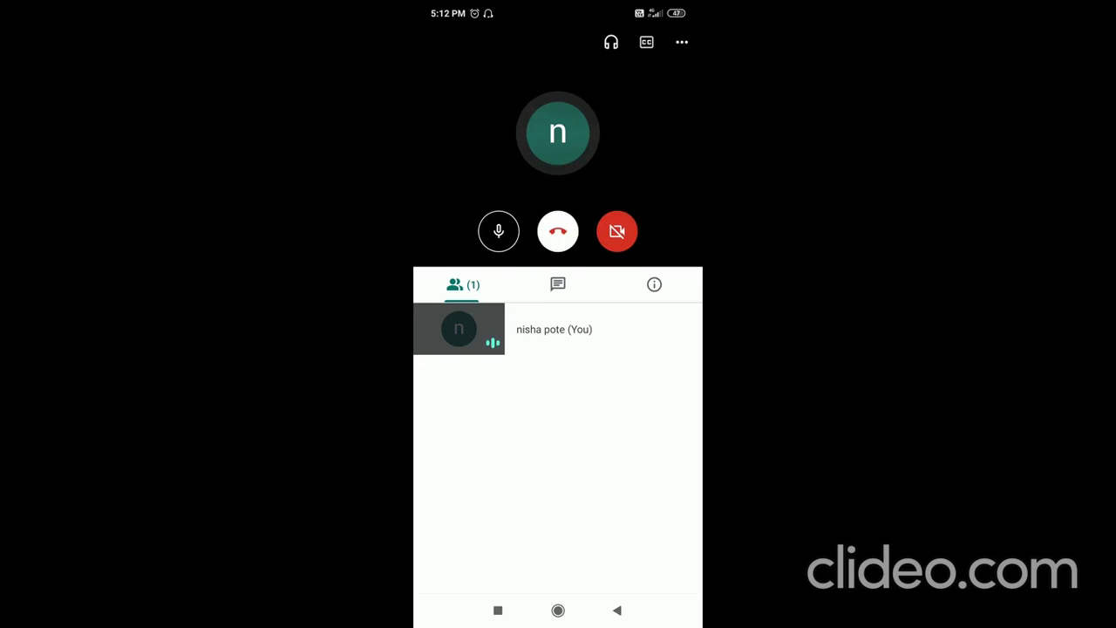
# Present the phone screen via the ⋯ menu, confirming Start presenting and Start now.
pyautogui.click(682, 42)
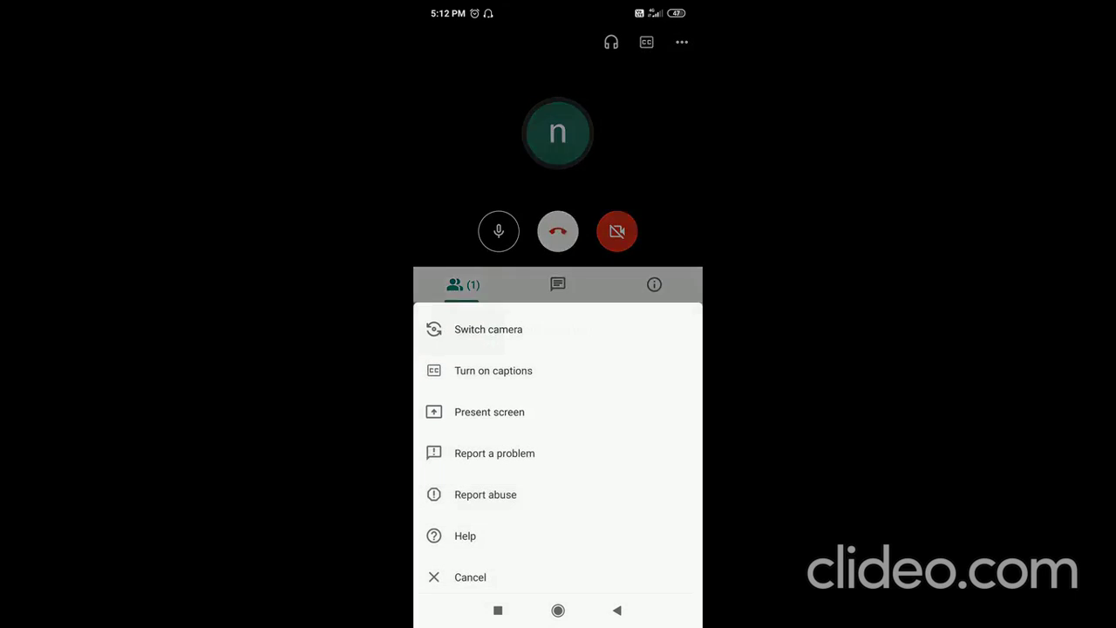
pyautogui.click(489, 408)
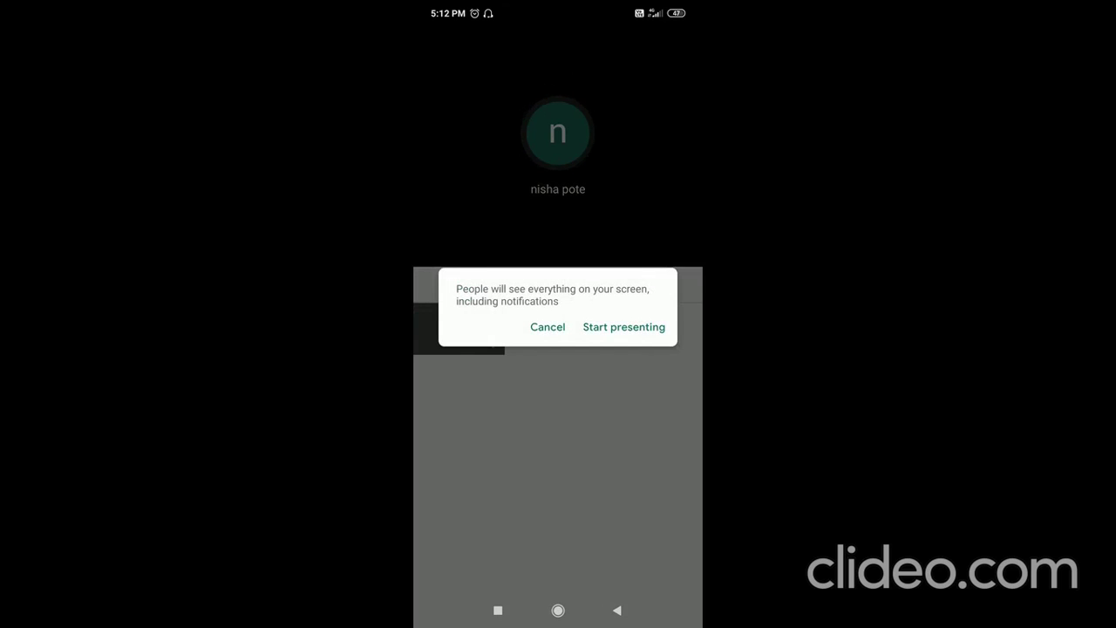
pyautogui.click(624, 327)
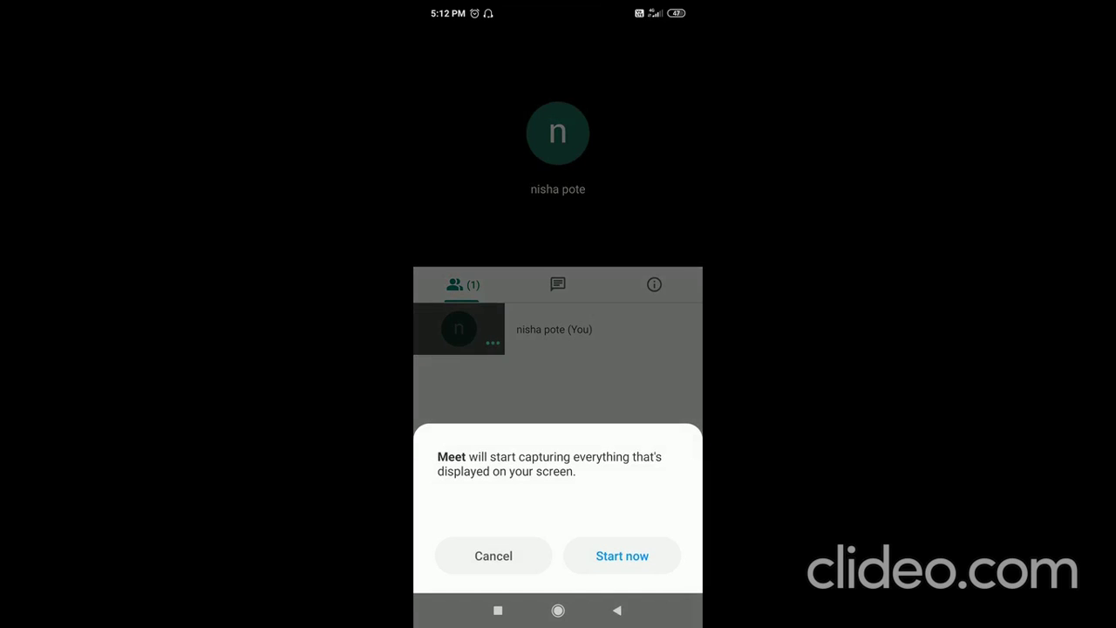
pyautogui.click(621, 555)
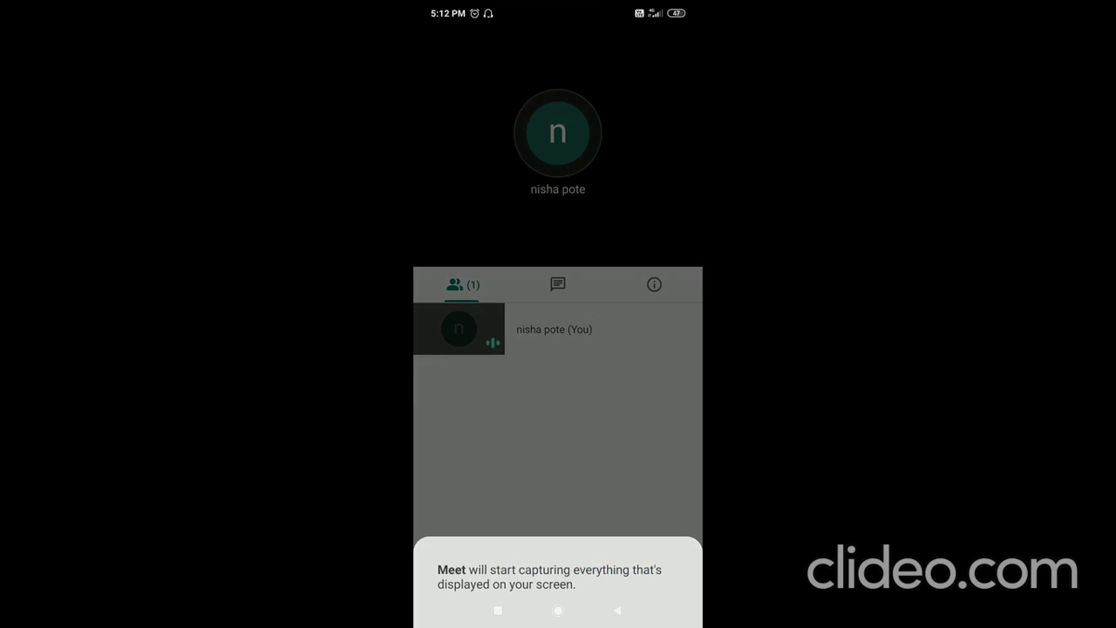